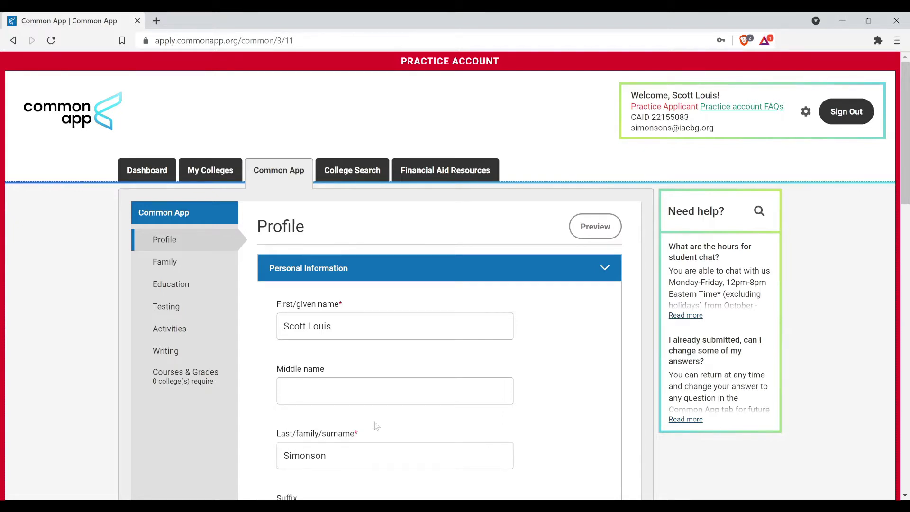
Review the name fields in Personal Information and look through the available suffix options without choosing one
scroll(405, 429, "down", 6)
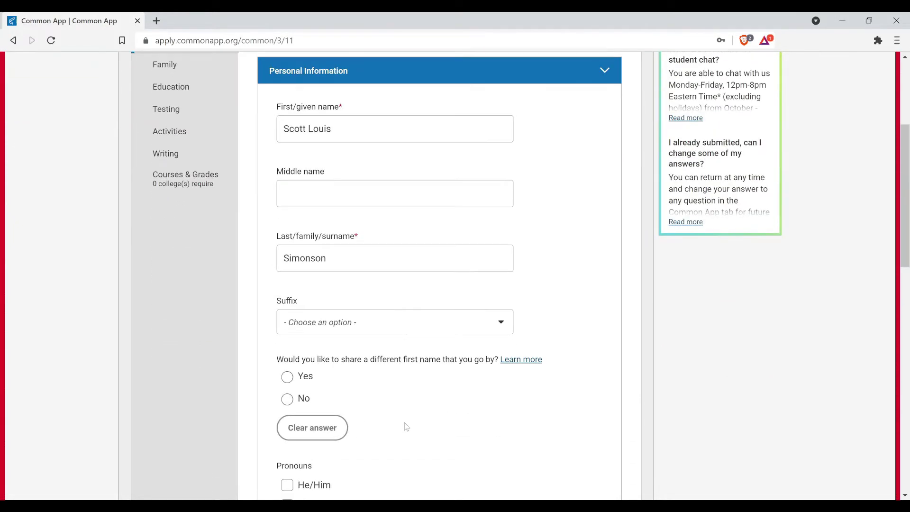
left_click(327, 227)
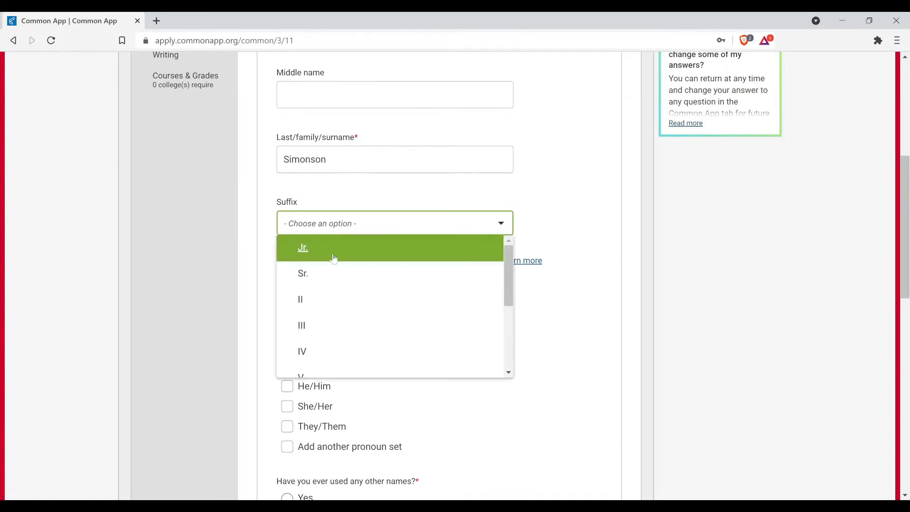
scroll(350, 316, "down", 5)
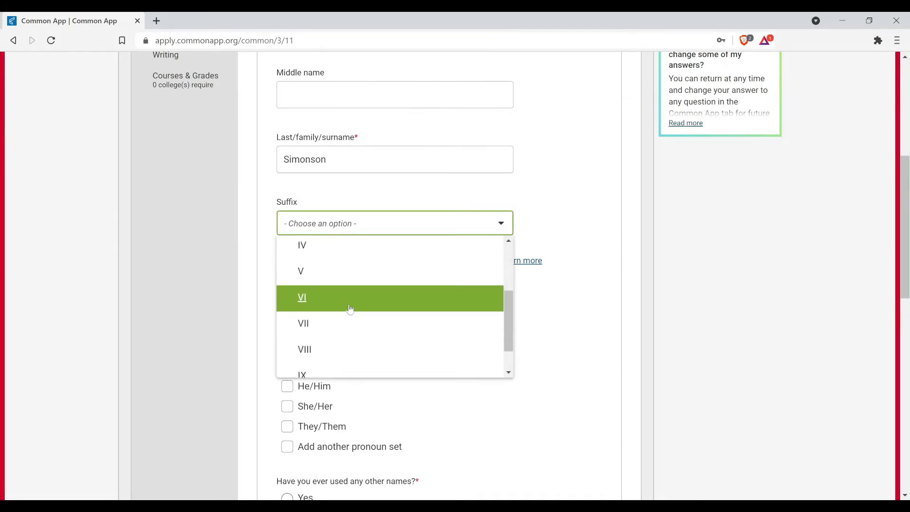
left_click(609, 316)
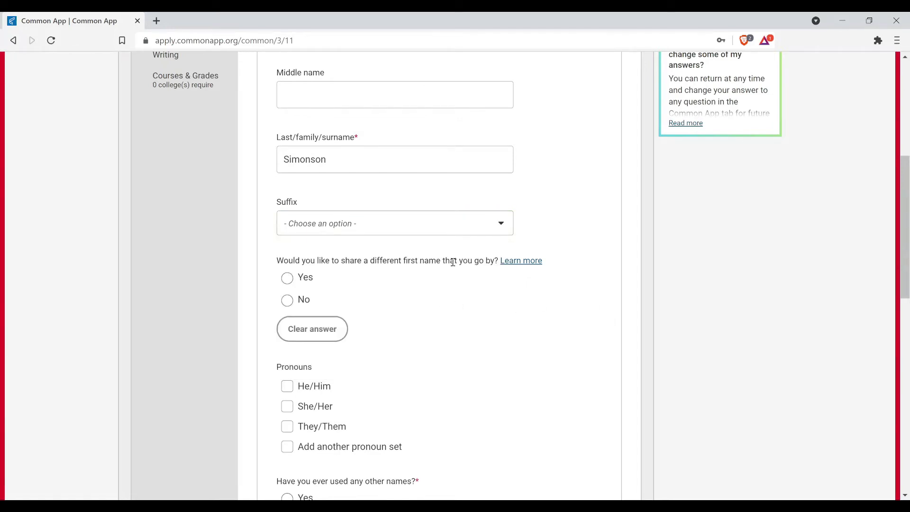
Review the name, pronoun and gender questions and the date-of-birth calendar, and continue to the Address section
scroll(339, 291, "down", 4)
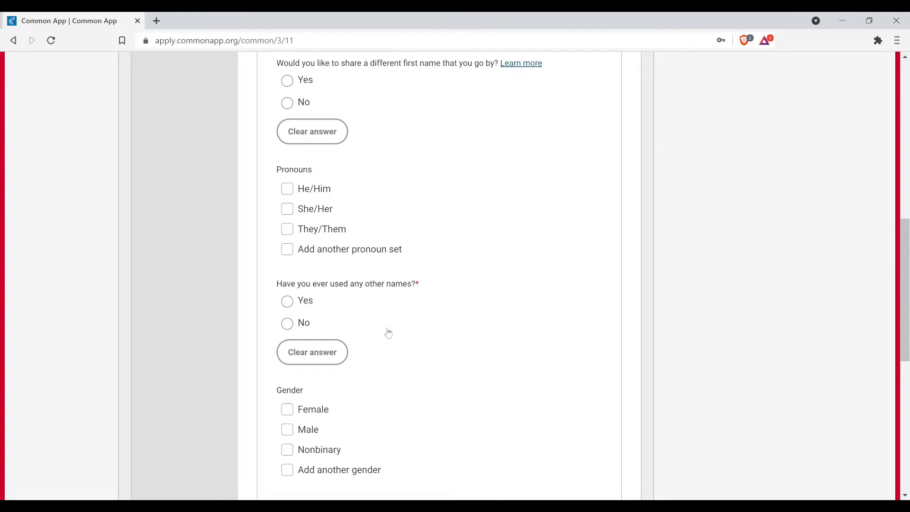
scroll(388, 333, "down", 2)
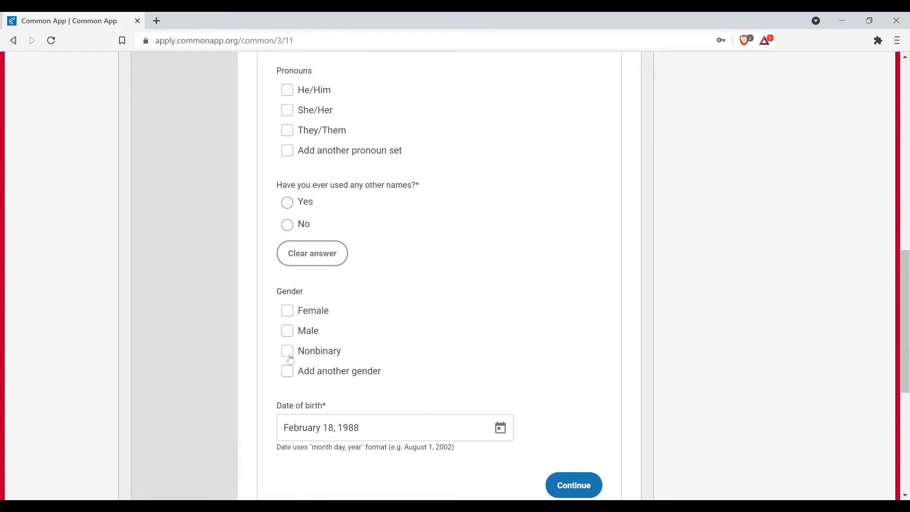
scroll(288, 377, "down", 4)
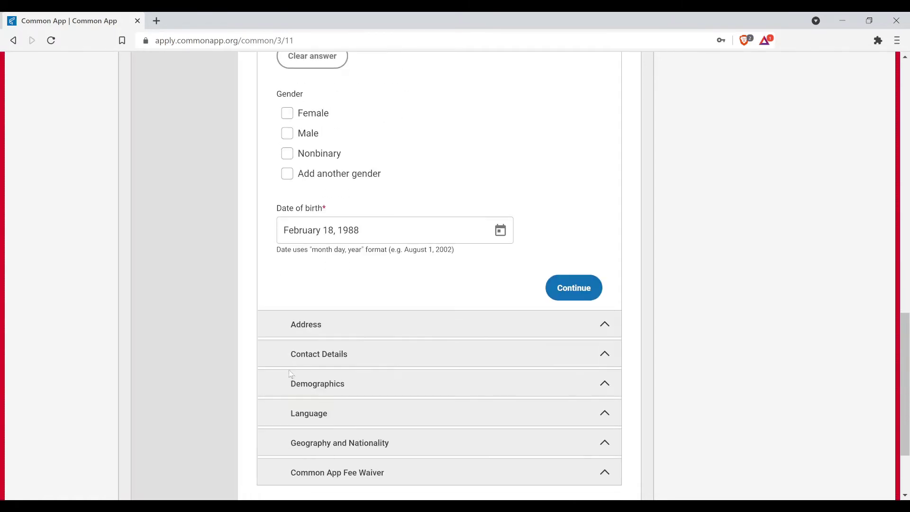
left_click(501, 232)
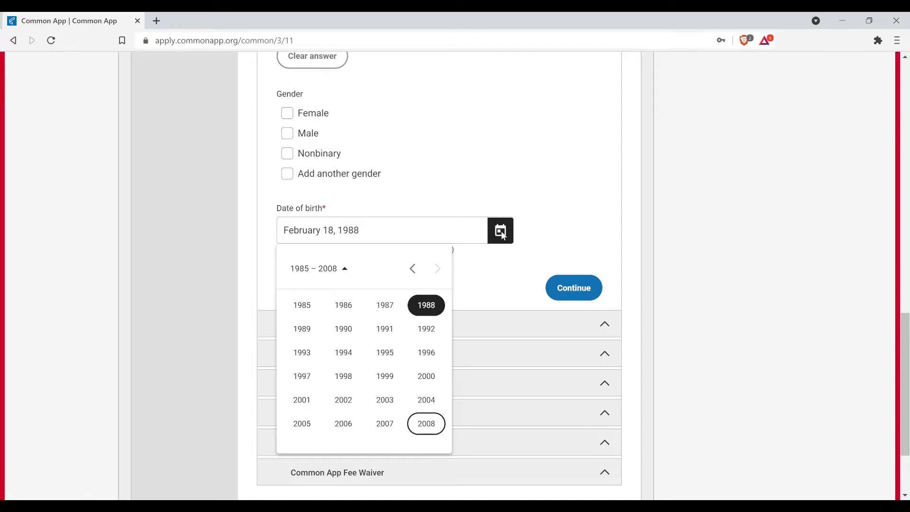
left_click(503, 235)
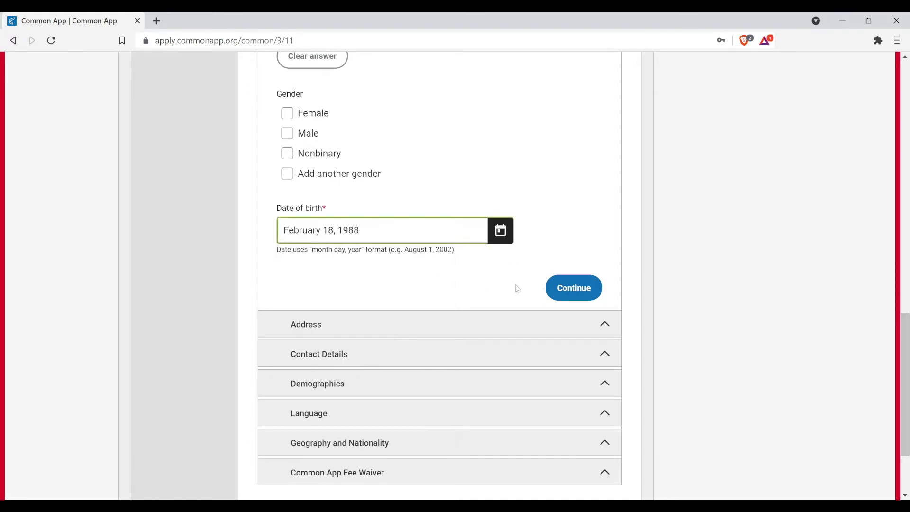
left_click(572, 292)
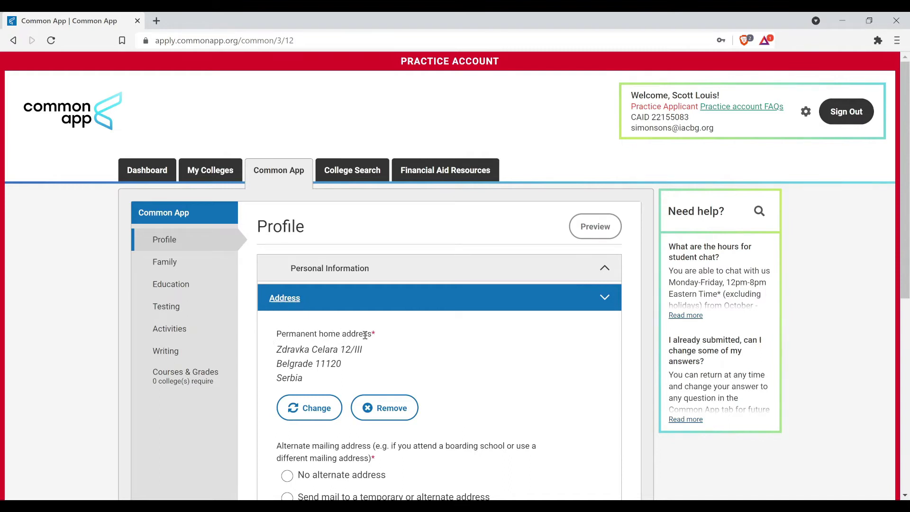
Review the Address and Contact Details sections without changing anything, and continue to Demographics
scroll(338, 355, "down", 2)
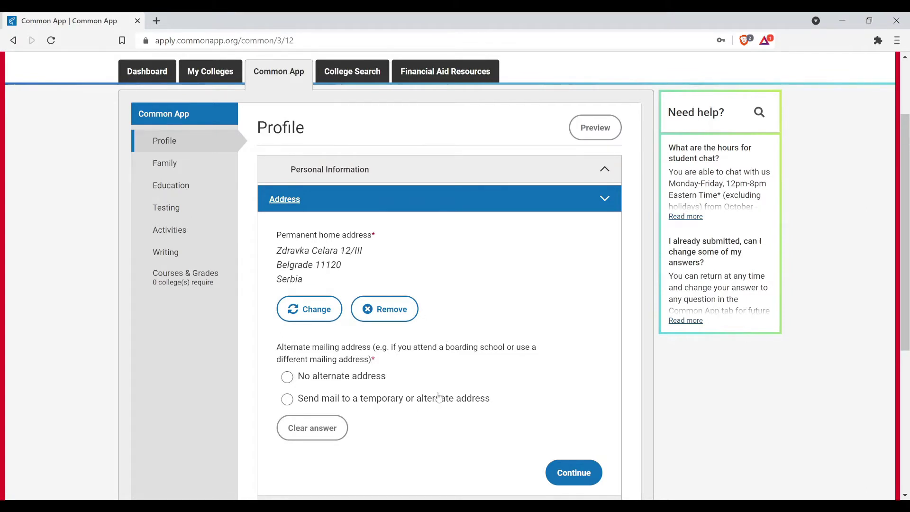
scroll(438, 397, "down", 2)
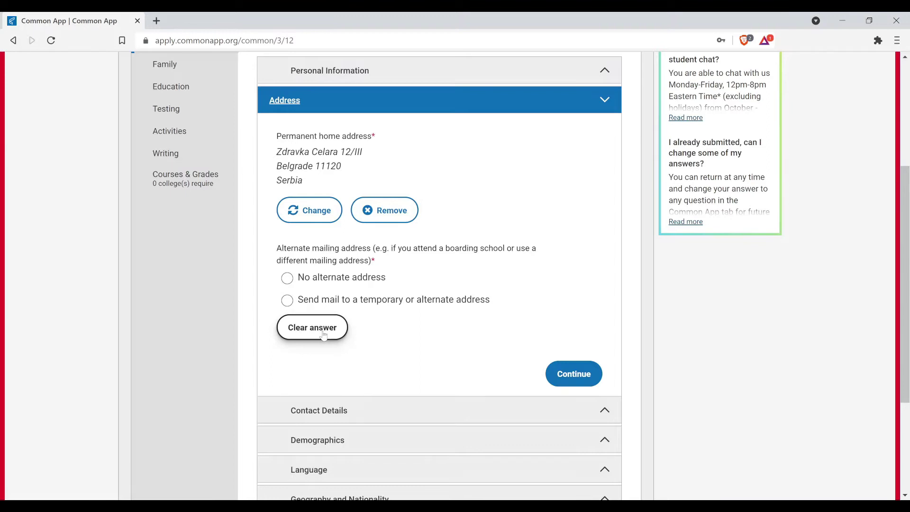
left_click(573, 374)
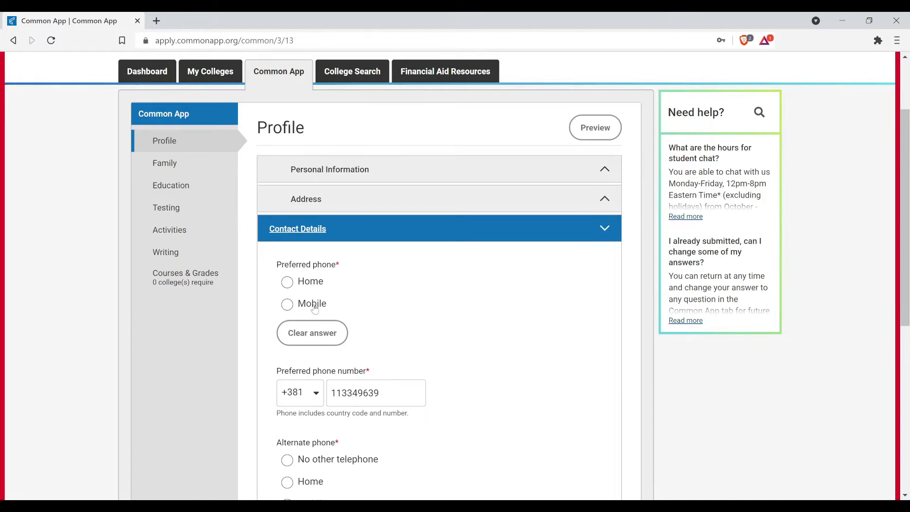
scroll(367, 310, "down", 4)
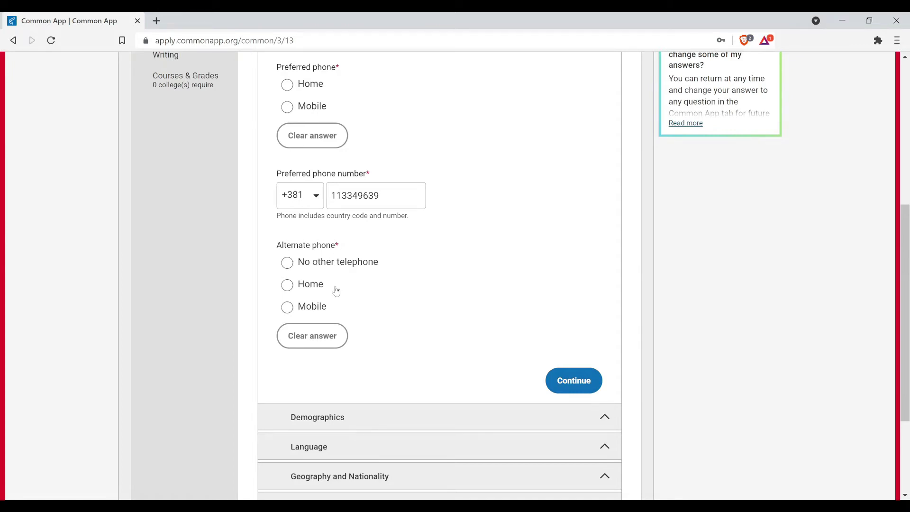
left_click(573, 377)
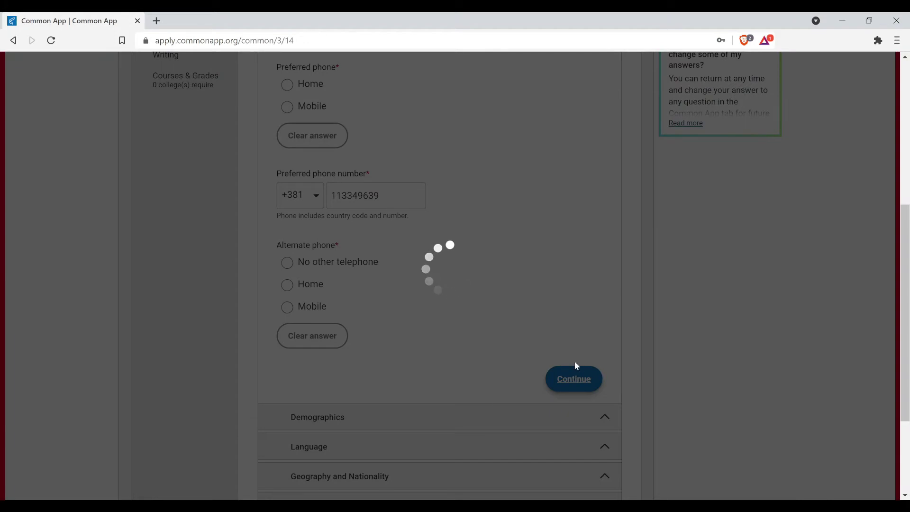
Examine the Demographics questions on legal sex, U.S. Armed Forces status and ethnic identity, and continue to the Language section
scroll(384, 213, "up", 3)
scroll(383, 213, "down", 2)
scroll(388, 217, "down", 2)
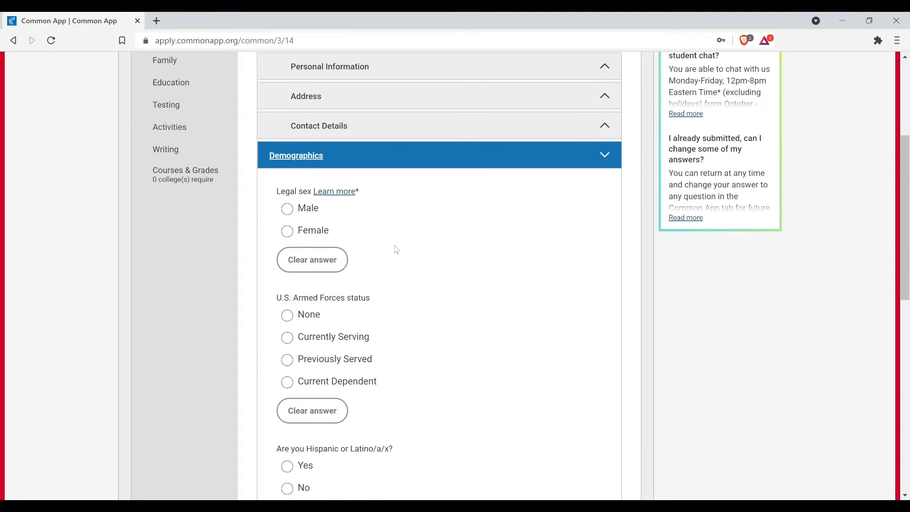
scroll(394, 248, "down", 2)
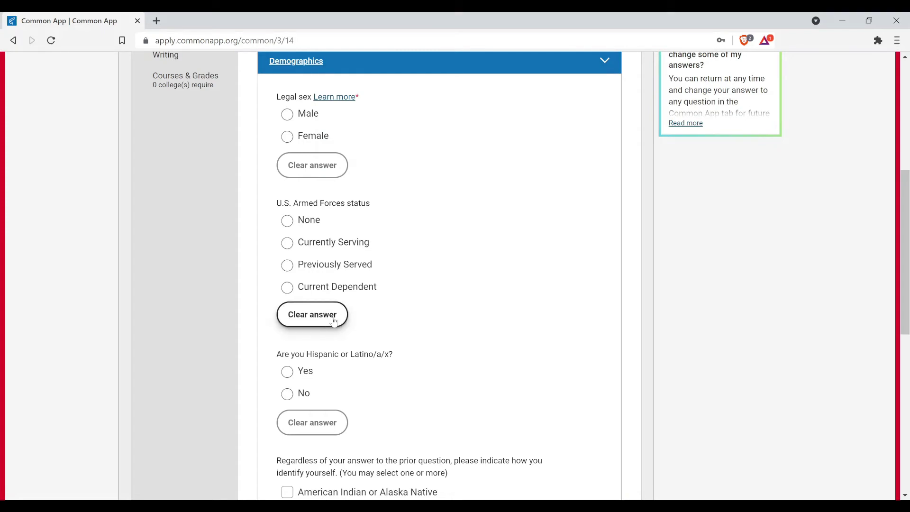
scroll(420, 299, "down", 2)
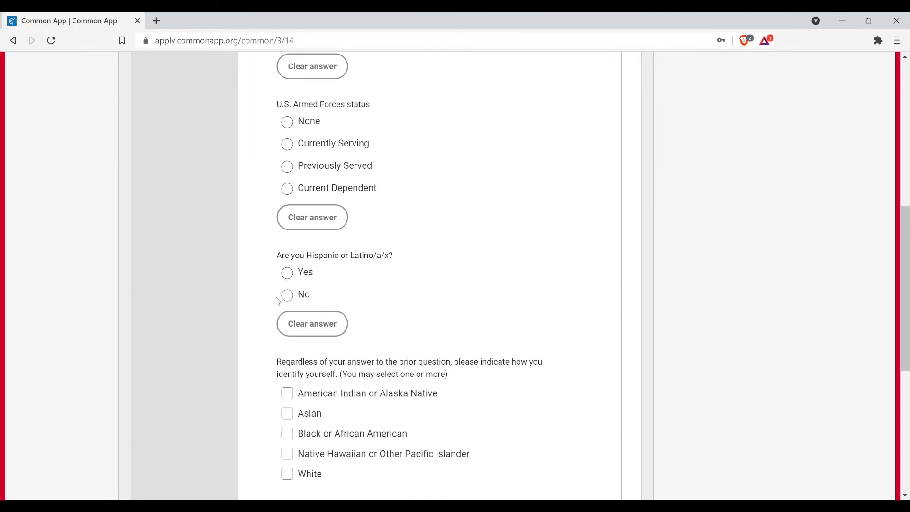
scroll(390, 308, "down", 4)
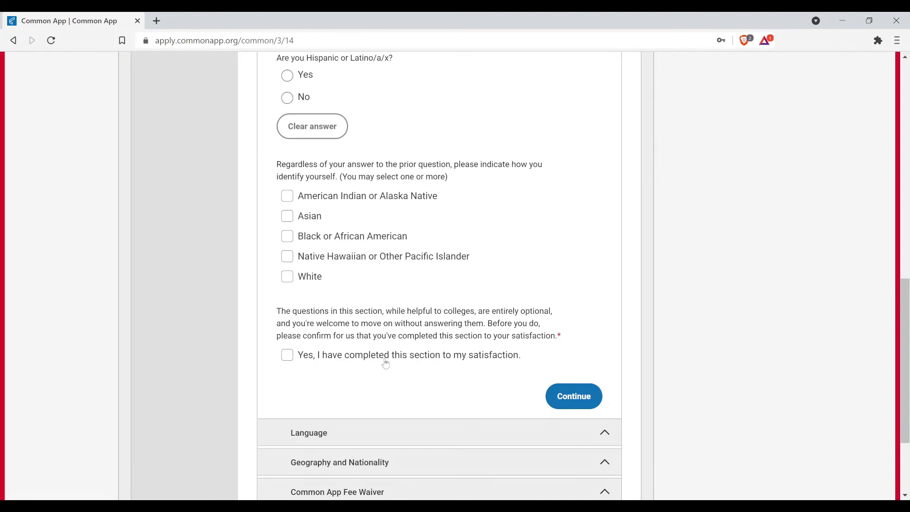
left_click(579, 401)
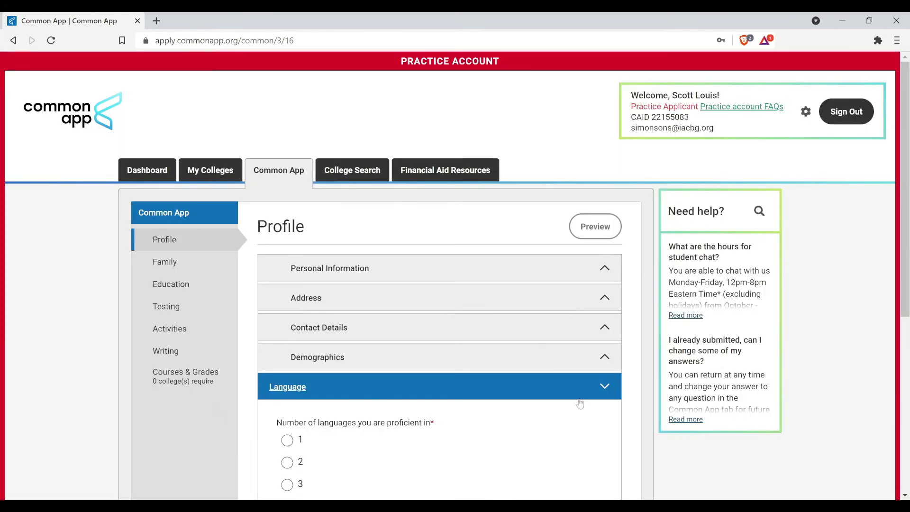
Review the language proficiency question, continue to Geography and Nationality, and view the birth country options without choosing one
scroll(524, 351, "down", 4)
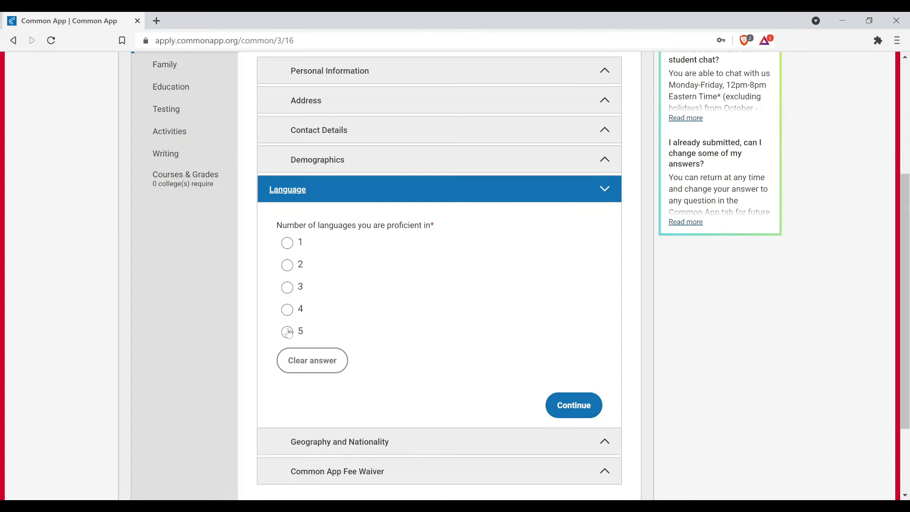
left_click(589, 406)
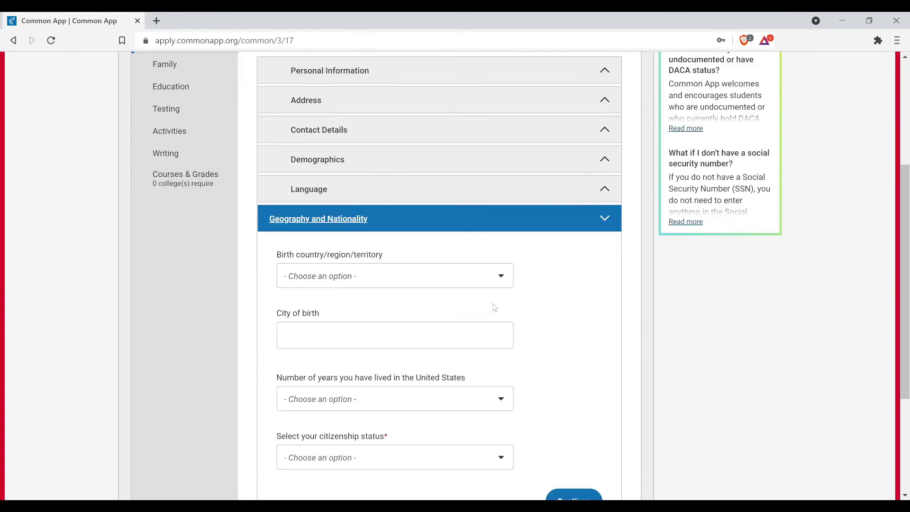
scroll(494, 308, "down", 2)
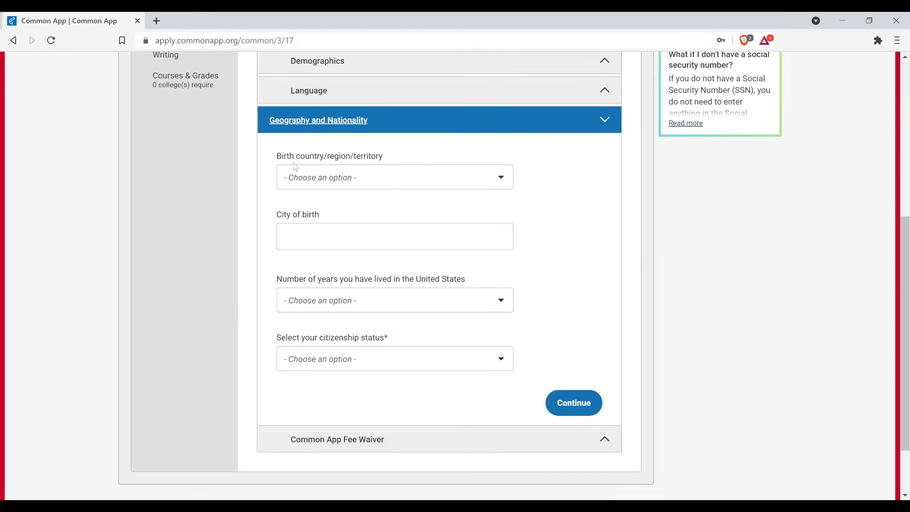
left_click(479, 177)
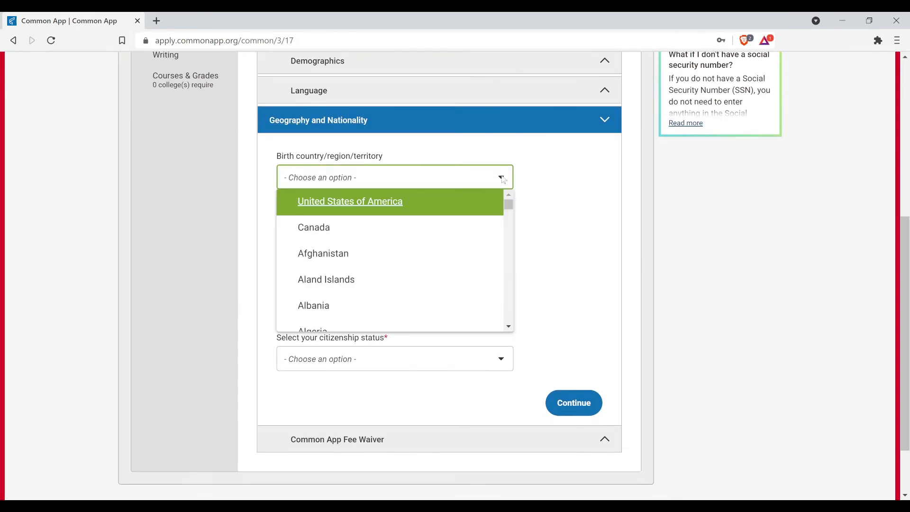
left_click(598, 185)
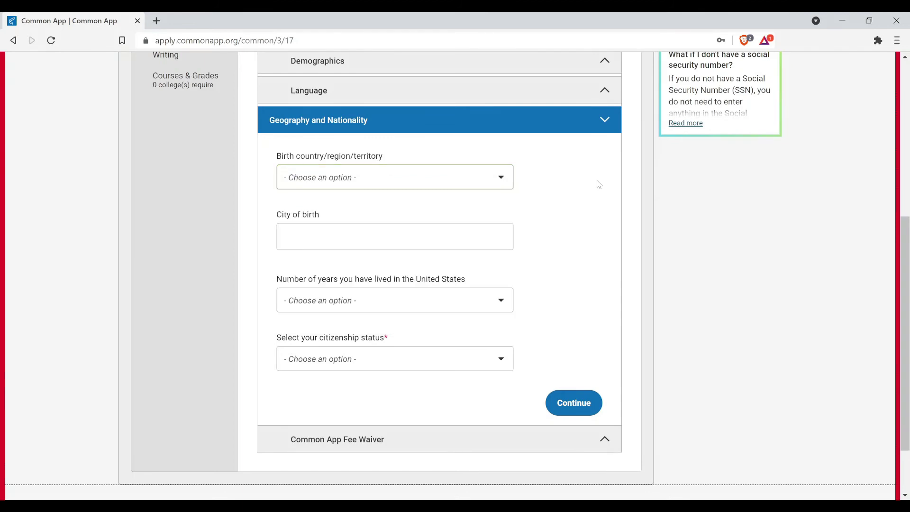
Review the city of birth field and the options for number of years lived in the United States, leaving both unanswered
left_click_drag(277, 216, 331, 209)
left_click(330, 209)
left_click(505, 305)
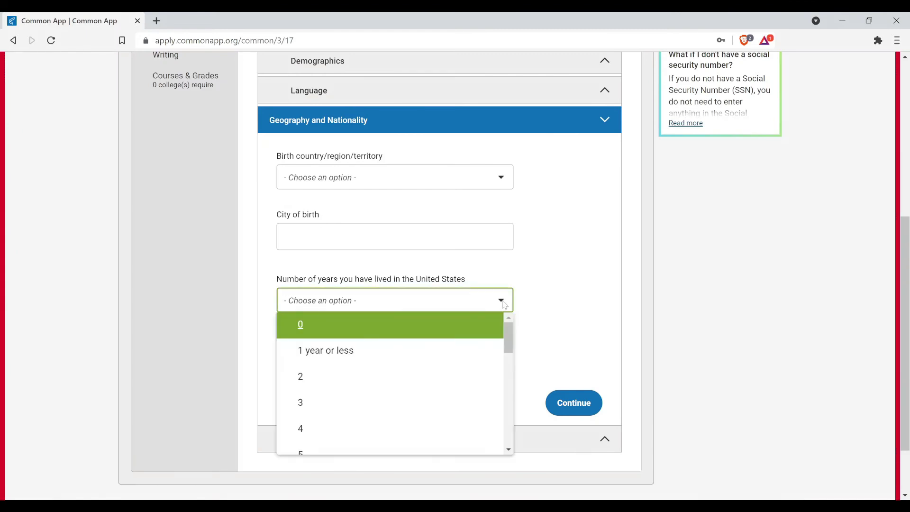
left_click(553, 306)
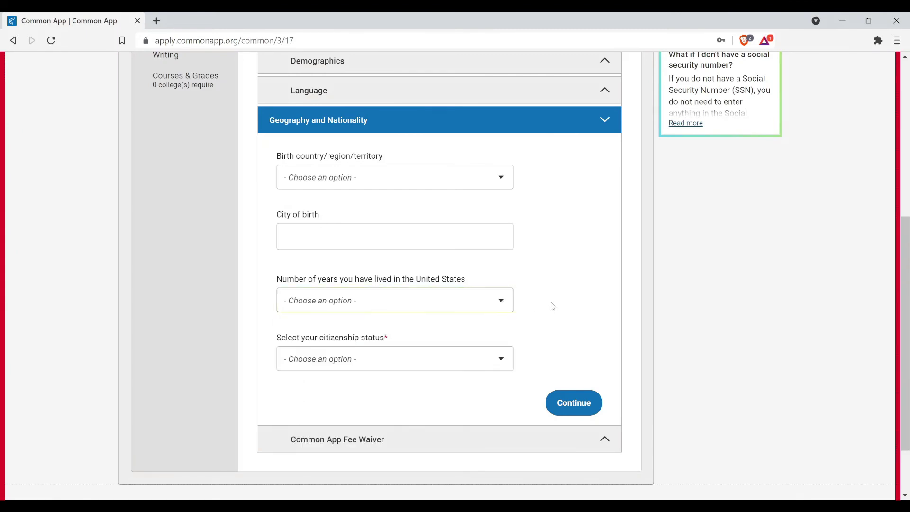
Check the citizenship status question without choosing an option, and continue from the Geography and Nationality section
scroll(550, 296, "down", 2)
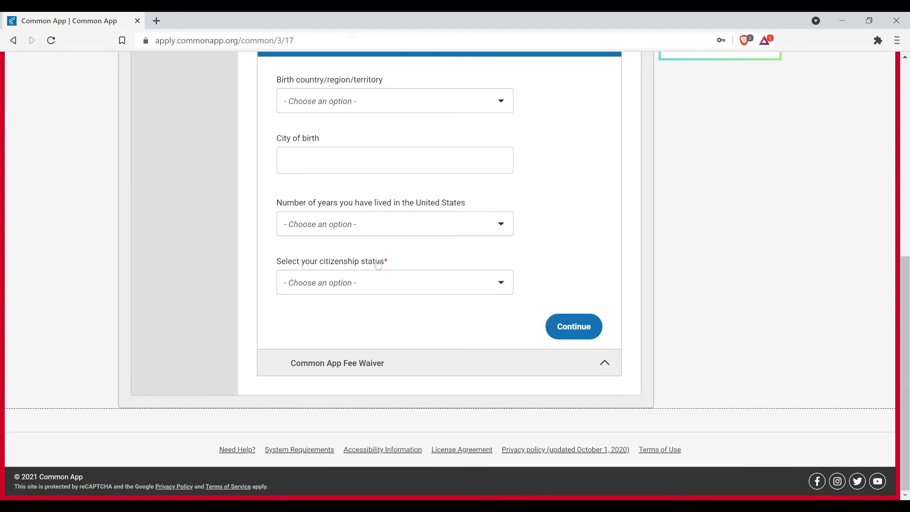
left_click(486, 290)
left_click(493, 287)
left_click(589, 337)
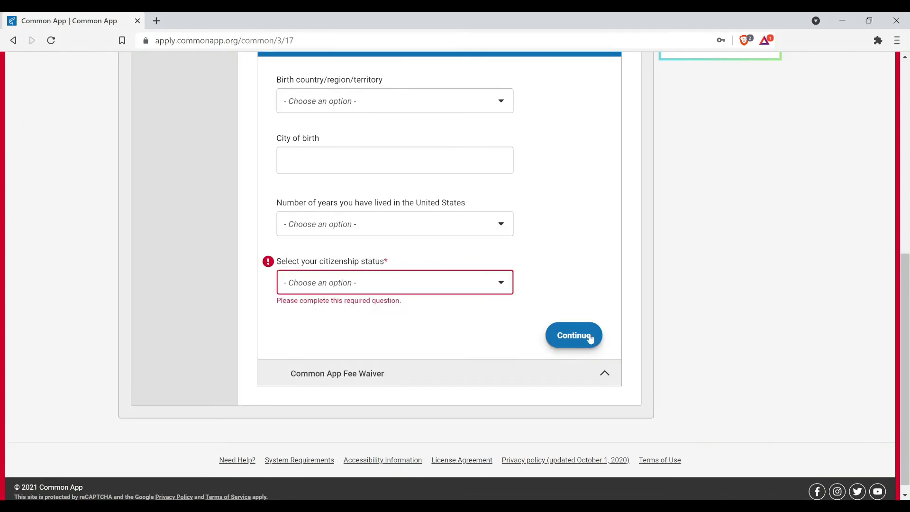